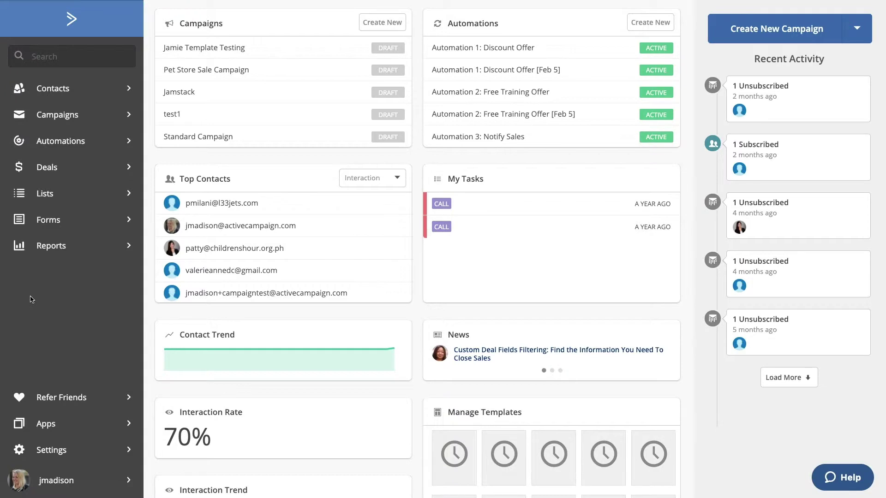
- From Settings > Integrations, open the Add an integration list showing Shopify and Facebook
left_click(46, 452)
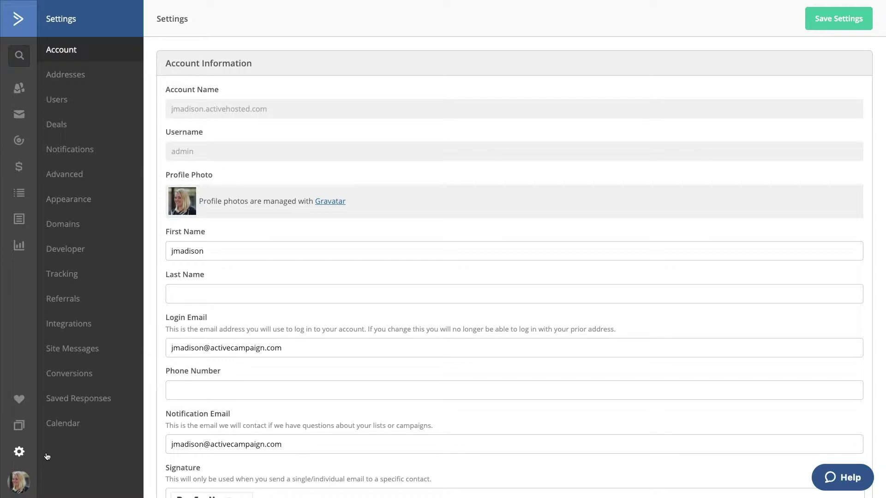
left_click(85, 331)
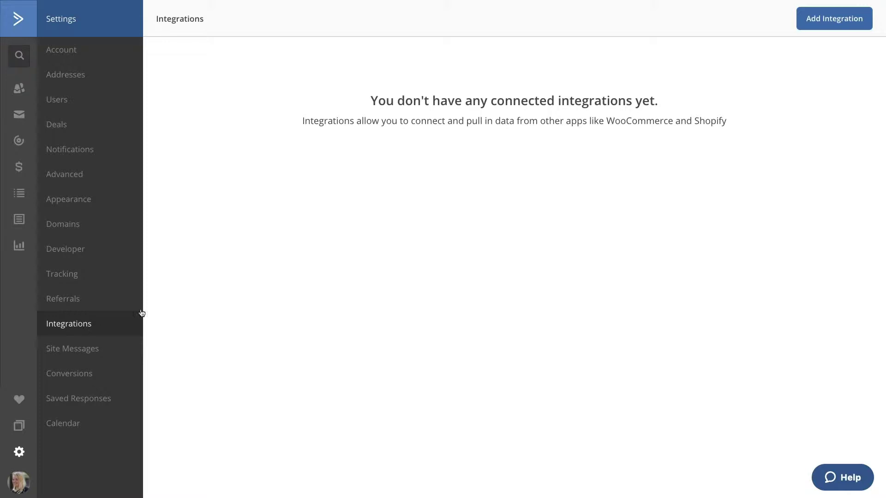
left_click(826, 22)
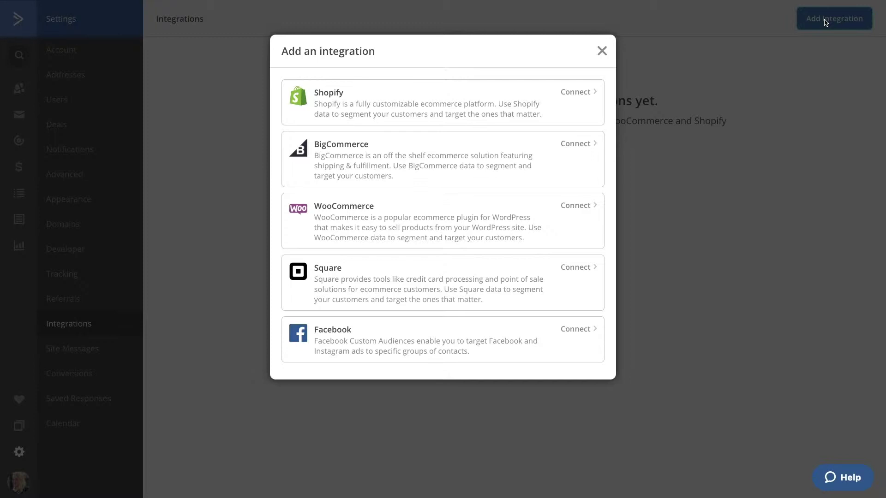
- Choose Shopify and connect the shop named 'jamieac-test'
left_click(578, 87)
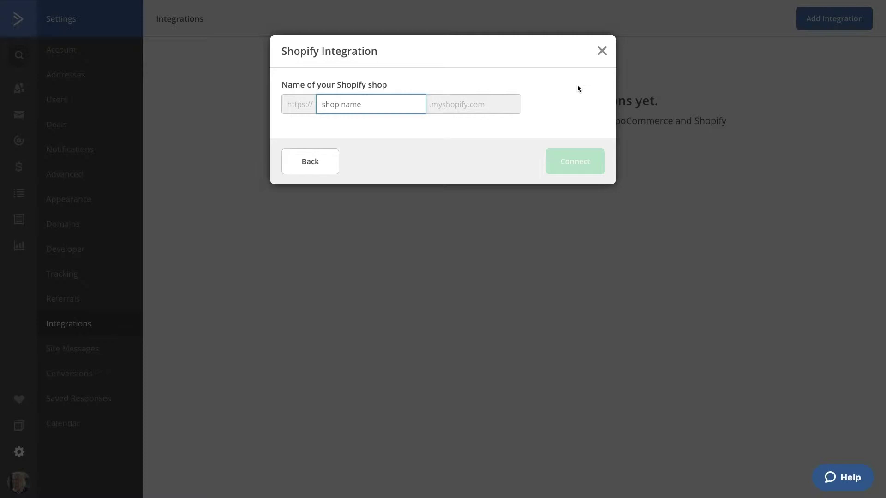
type("jamieac-test")
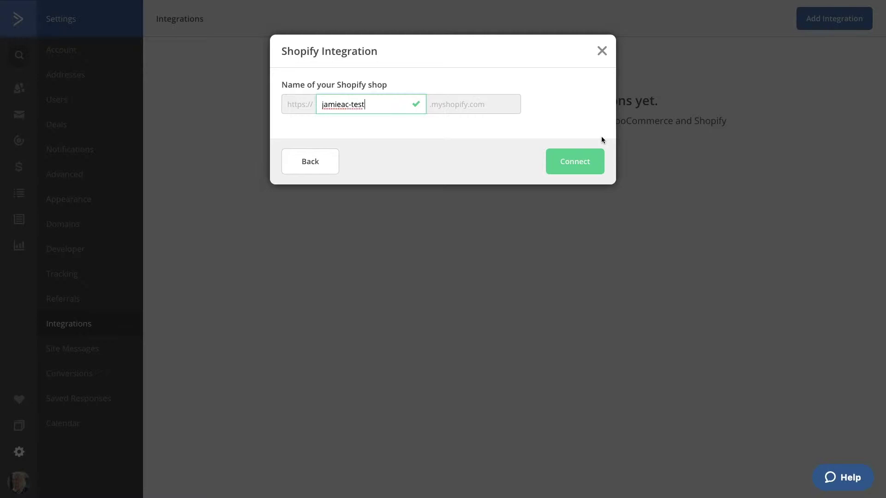
left_click(587, 156)
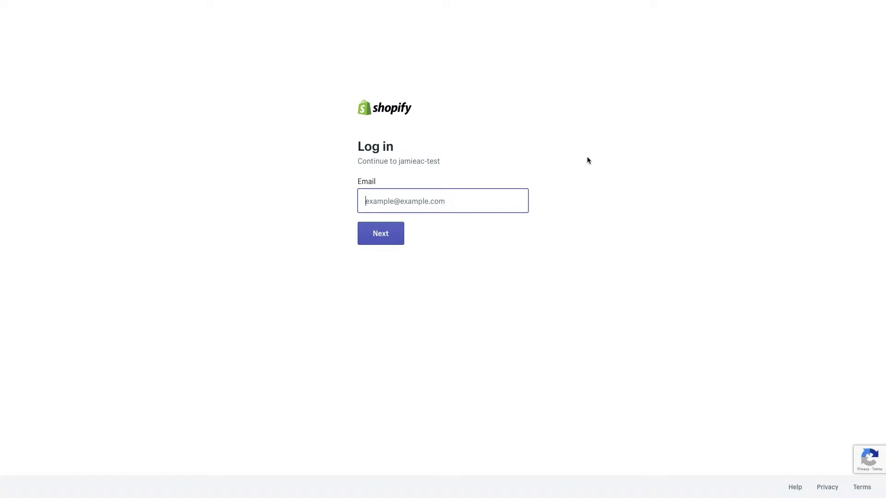
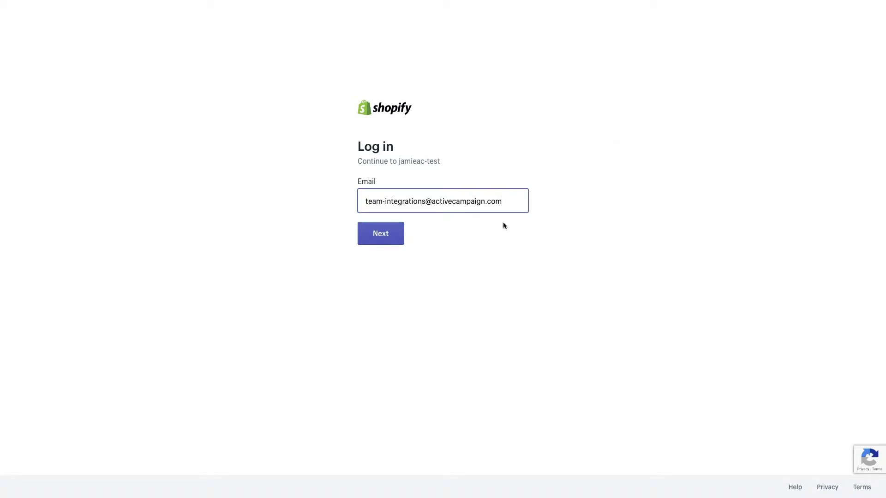
- Log in to the Shopify store with its email and password, then install ActiveCampaign as an unlisted app
left_click(395, 232)
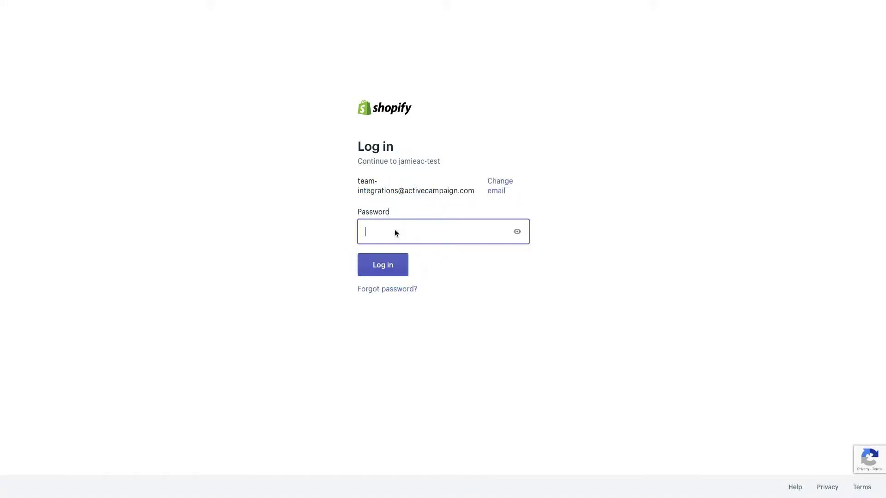
type("••••••••••••••••")
left_click(383, 267)
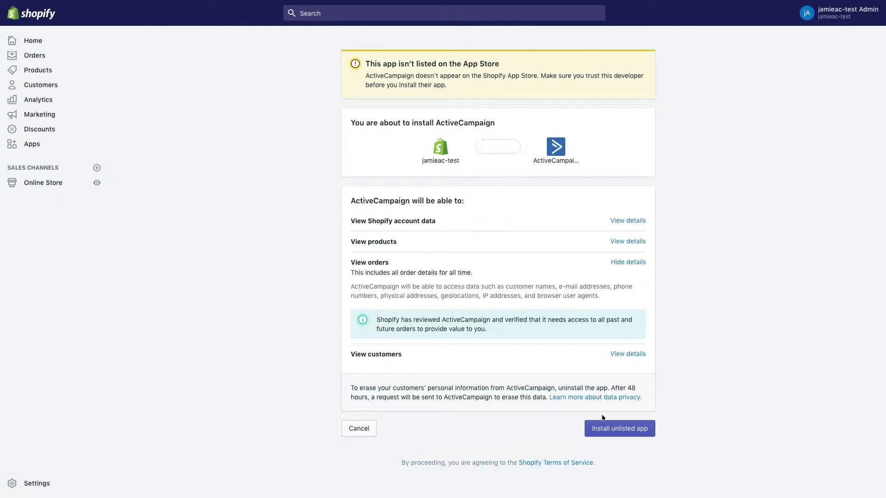
left_click(606, 430)
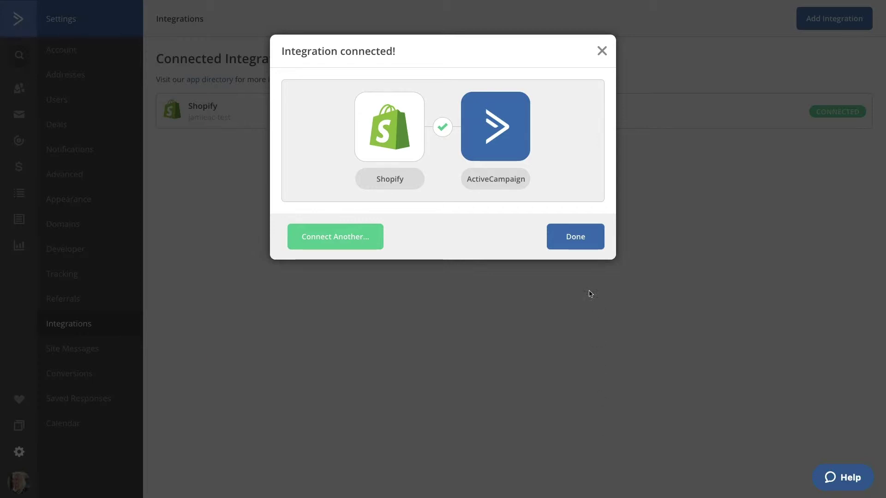
- Dismiss the confirmation and open the Manage Shopify settings from the Shopify row
left_click(578, 244)
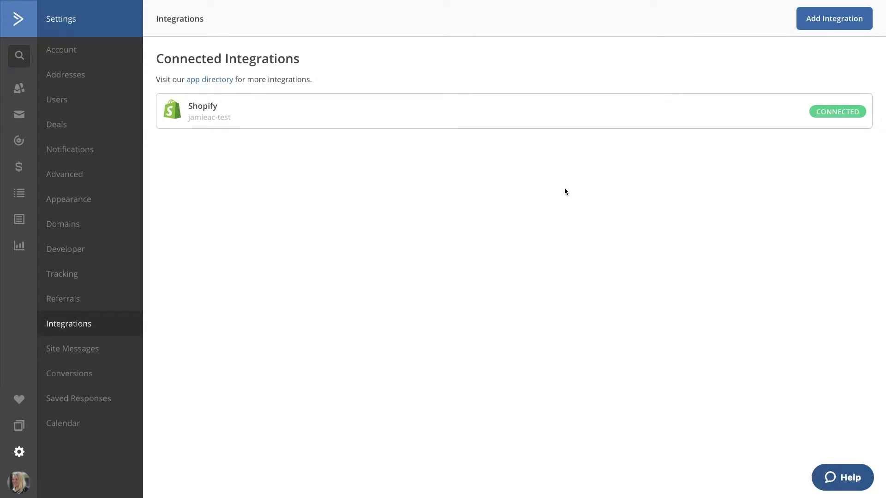
left_click(534, 123)
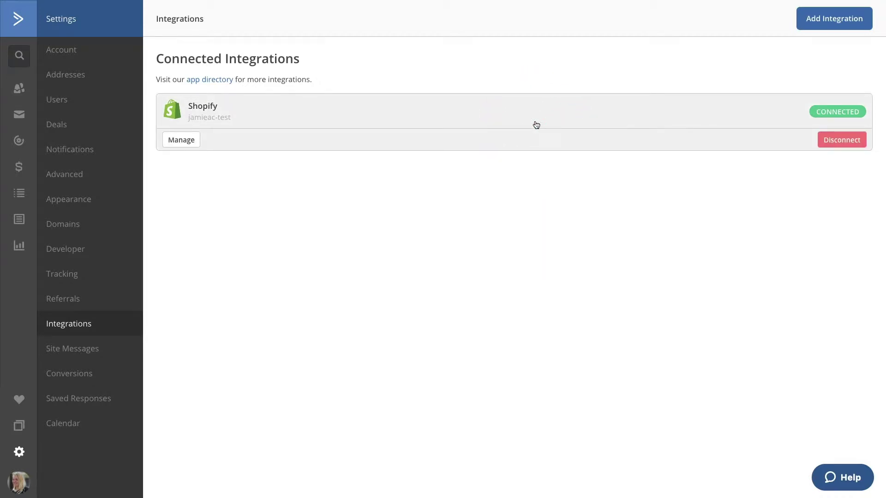
left_click(184, 140)
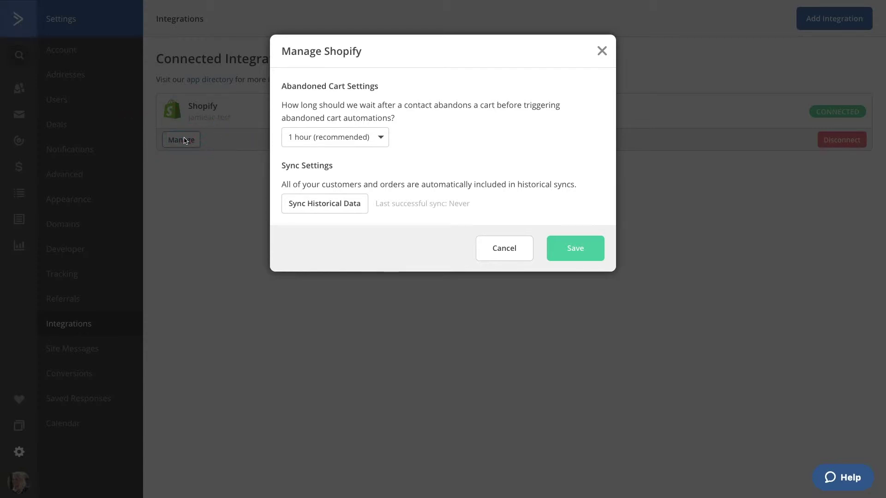
- Keep the abandoned-cart wait at 1 hour, sync historical Shopify data, and save
left_click(314, 147)
left_click(354, 141)
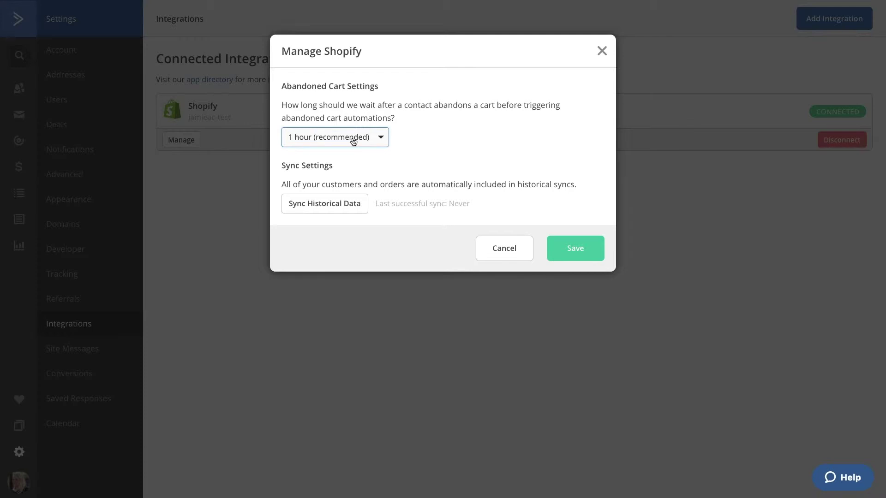
left_click(333, 204)
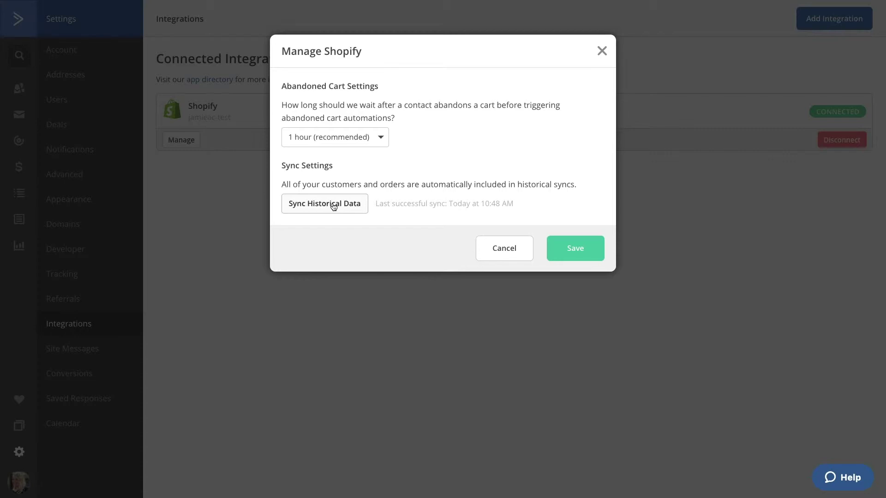
left_click(565, 250)
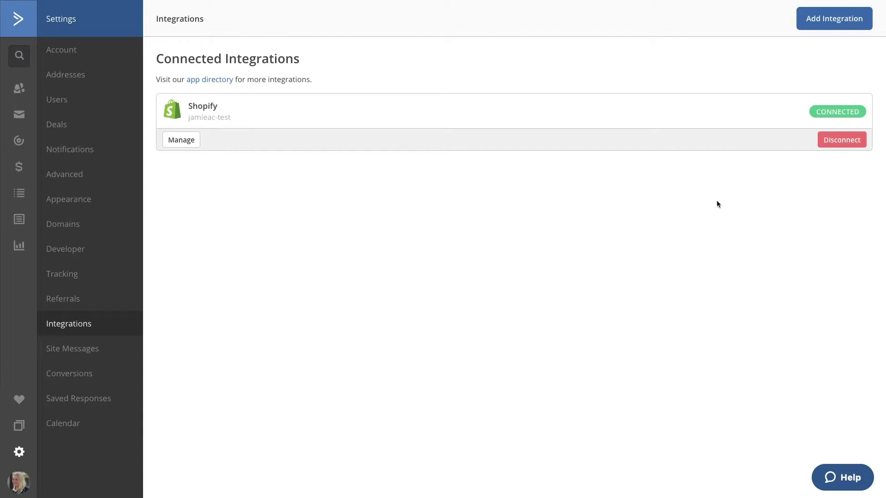
left_click(836, 141)
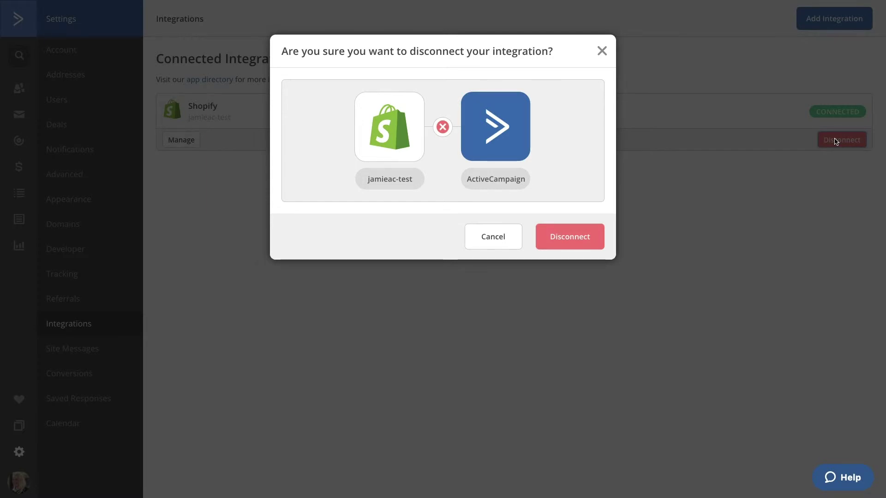
left_click(498, 236)
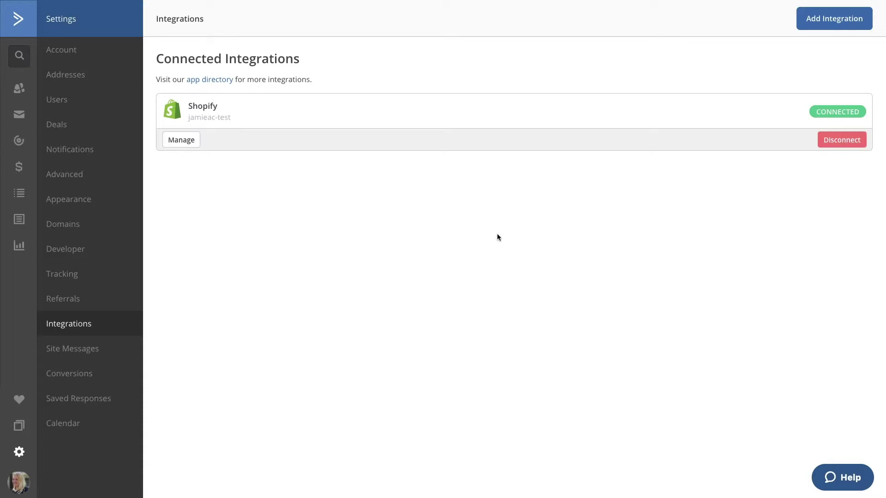
- In the contacts Advanced Search, browse the Ecommerce condition category for Shopify conditions
left_click(19, 88)
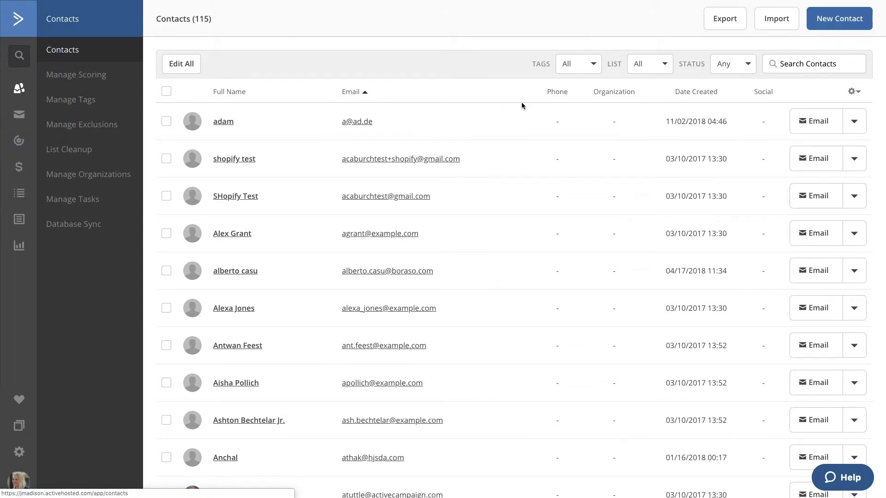
left_click(803, 64)
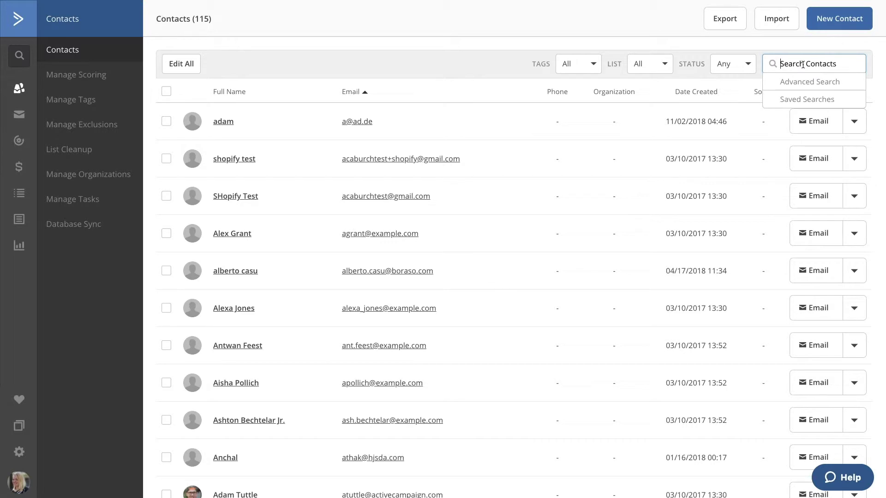
left_click(803, 81)
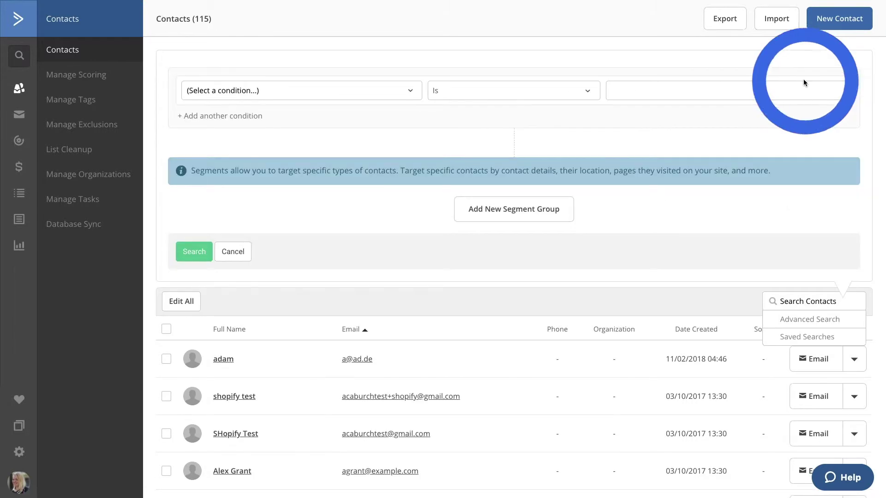
left_click(410, 90)
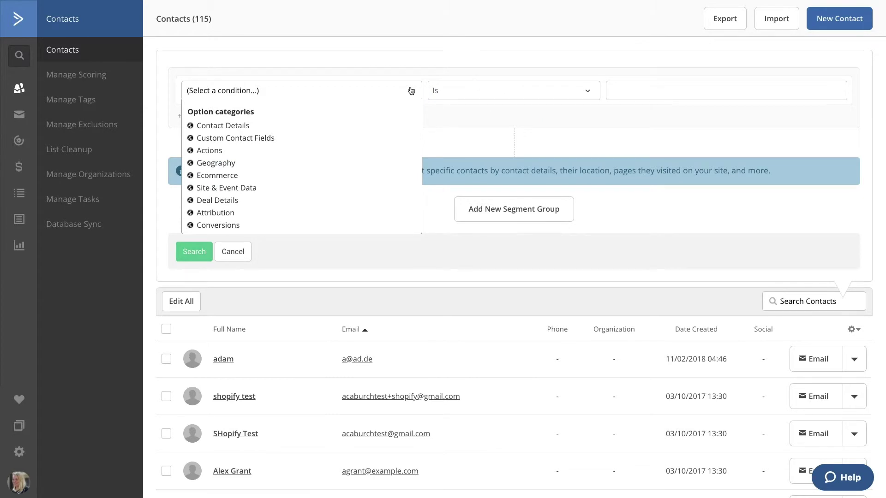
left_click(217, 175)
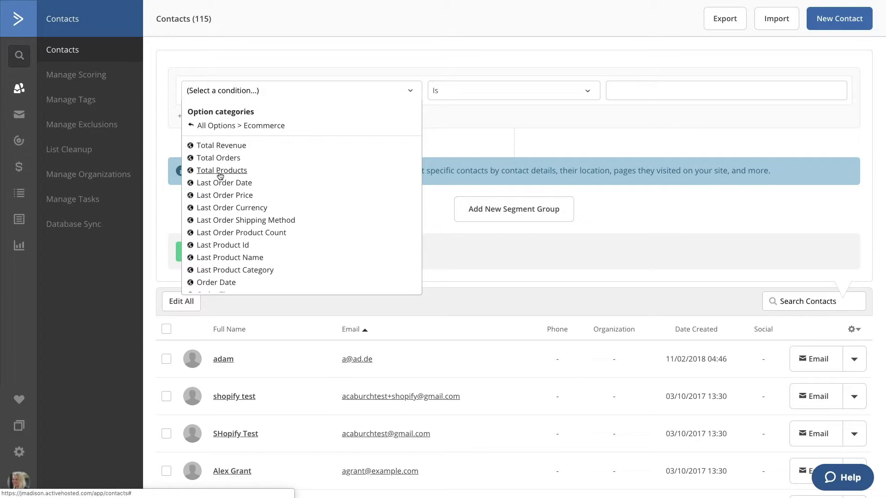
scroll(286, 168, "down", 1)
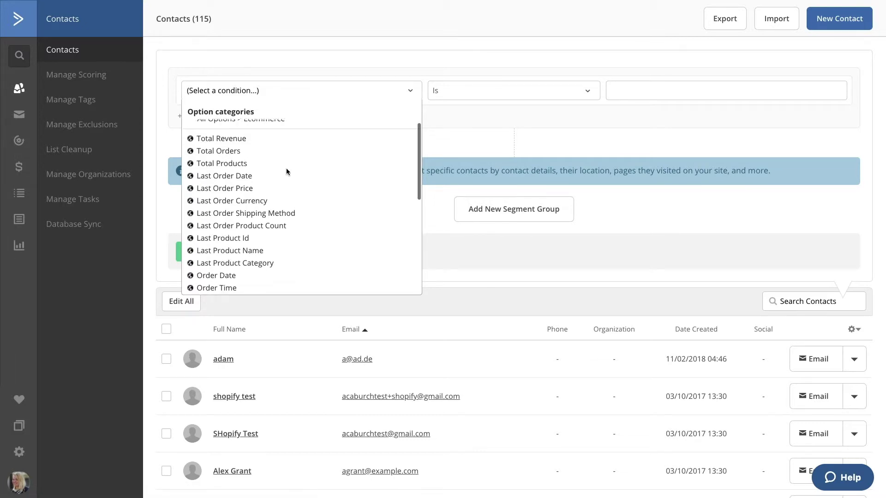
scroll(286, 171, "down", 1)
scroll(286, 171, "down", 2)
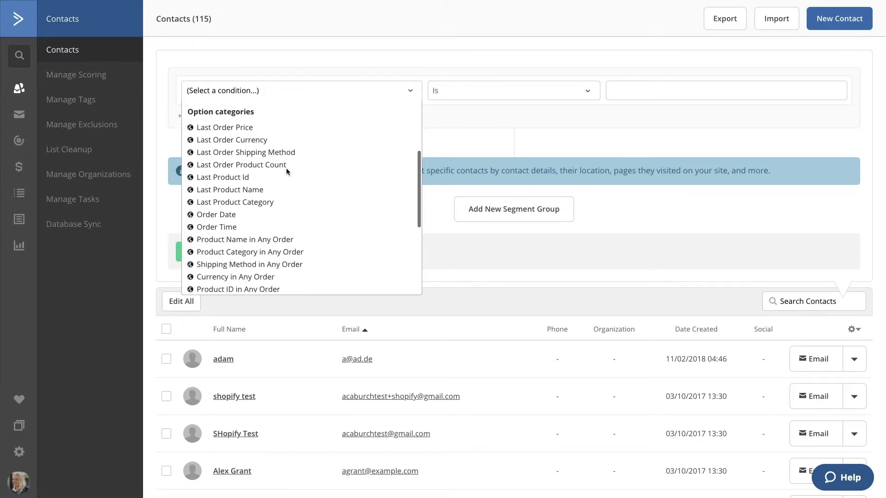
scroll(286, 171, "down", 1)
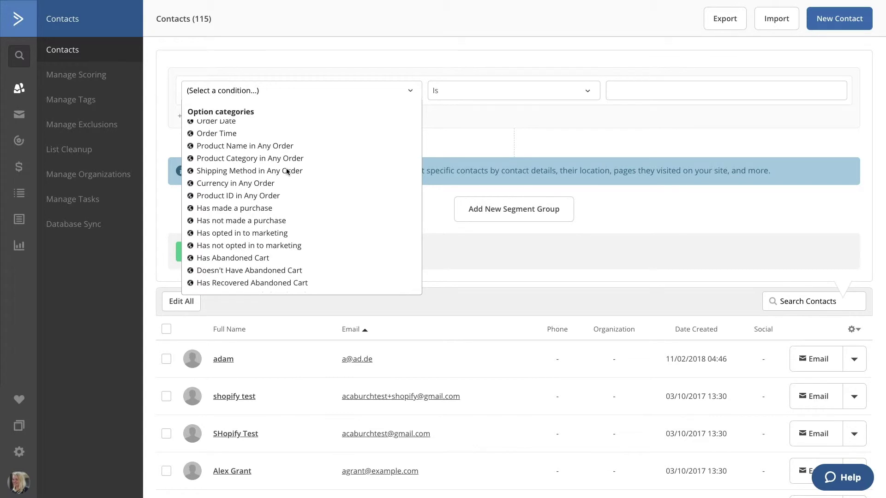
scroll(286, 171, "down", 1)
scroll(286, 171, "up", 4)
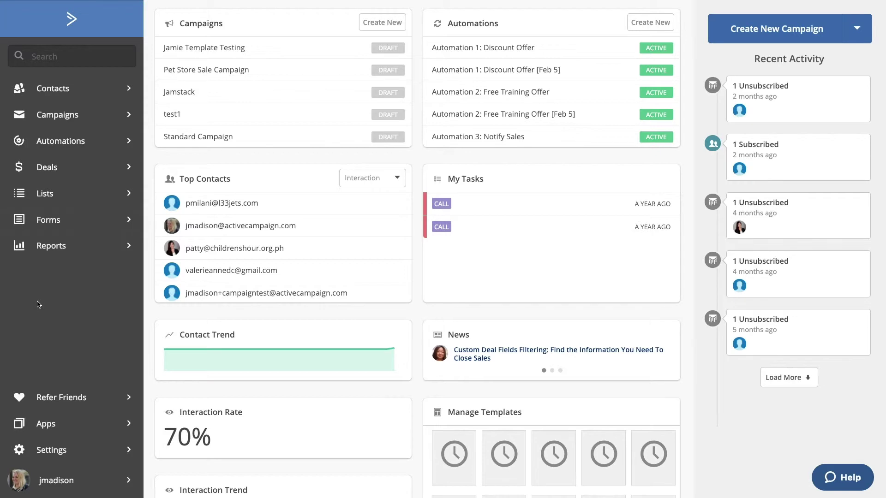
- From Settings > Integrations, add a new integration and connect Facebook
left_click(45, 451)
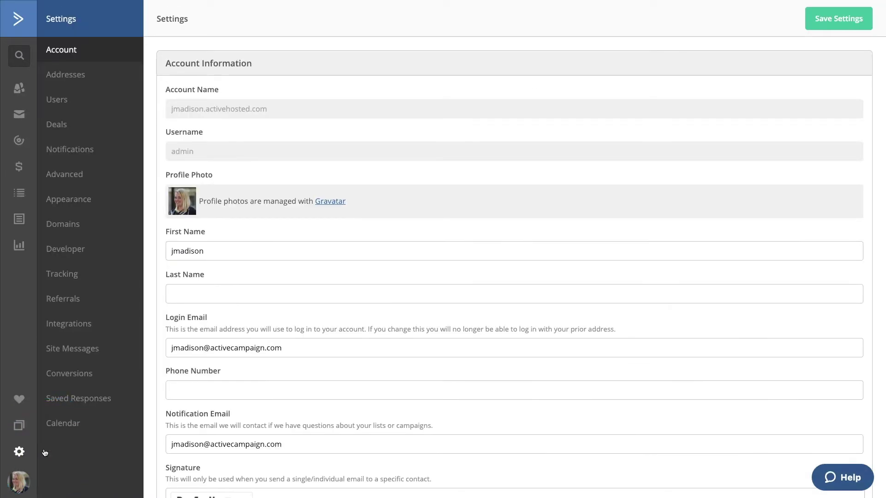
left_click(87, 329)
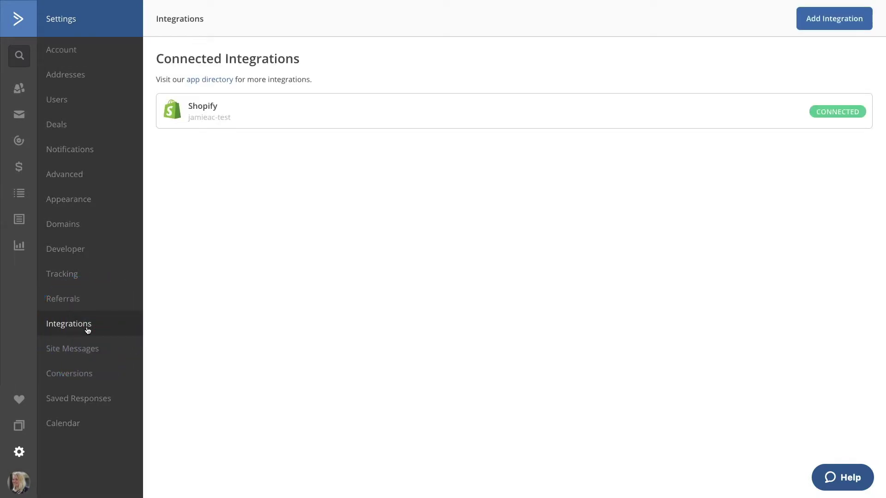
left_click(829, 21)
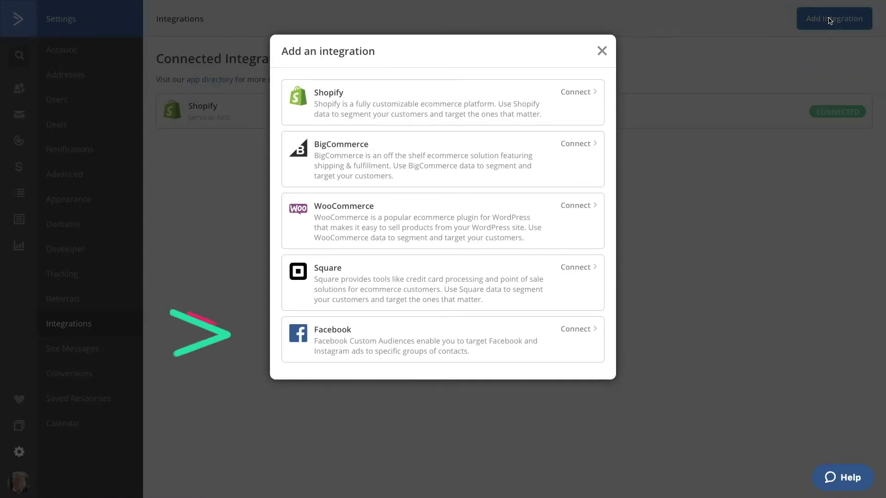
left_click(513, 327)
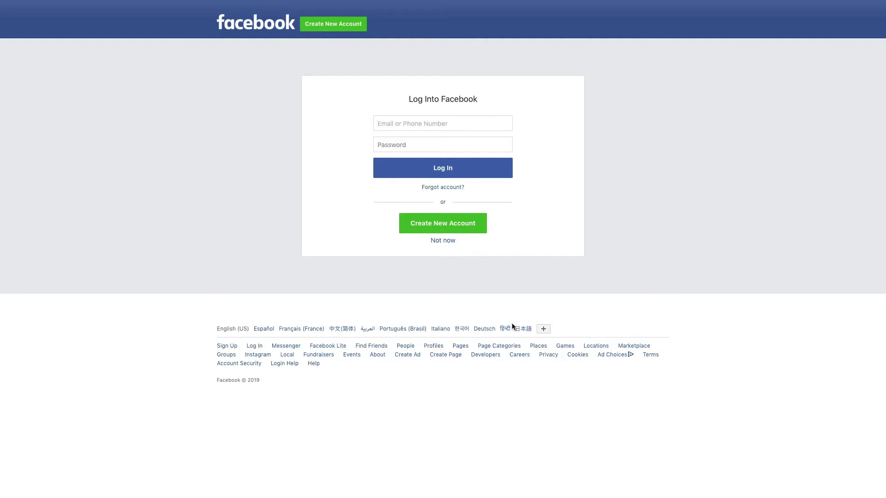
- Log in to Facebook with the account email and password, and allow ActiveCampaign to manage ads
key("Tab")
type("••••••••")
left_click(446, 172)
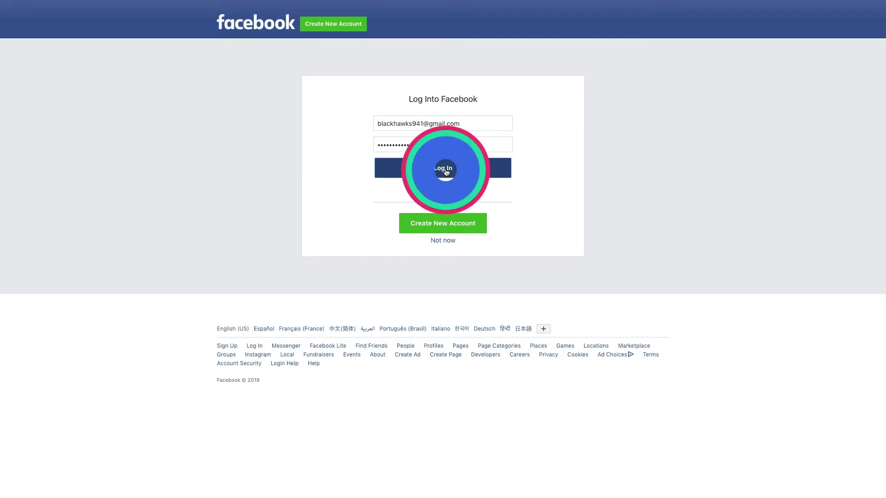
left_click(464, 215)
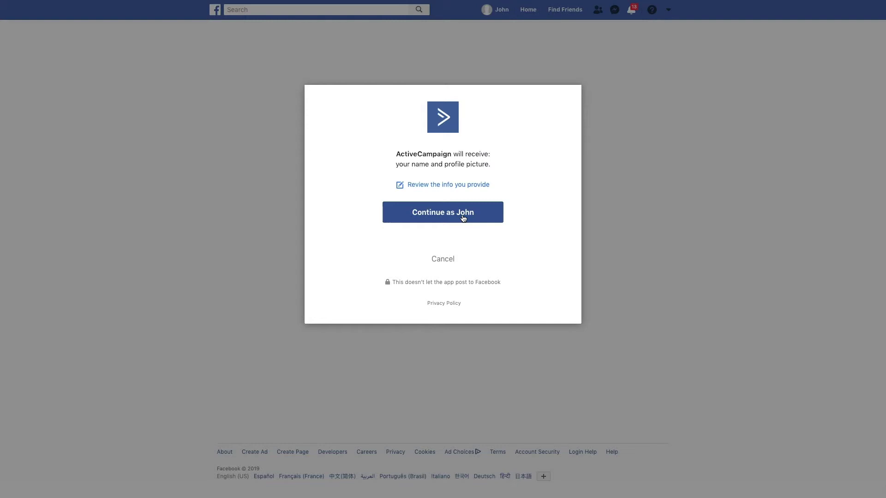
left_click(463, 216)
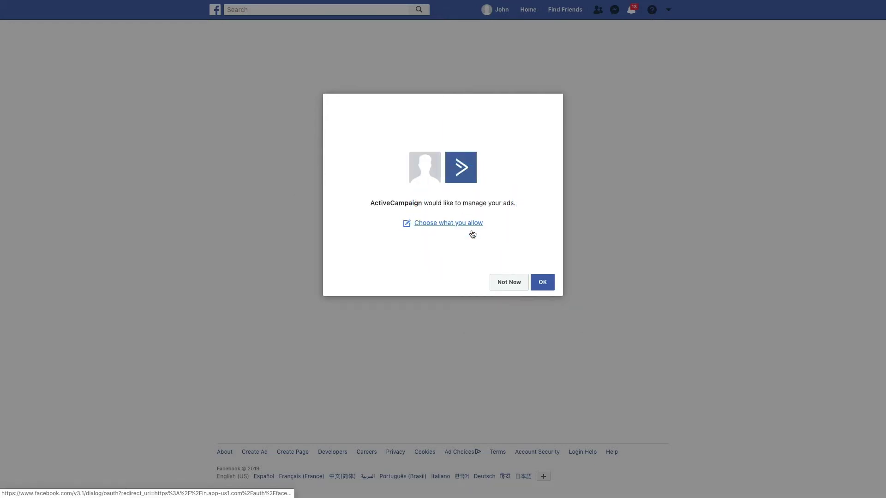
left_click(541, 282)
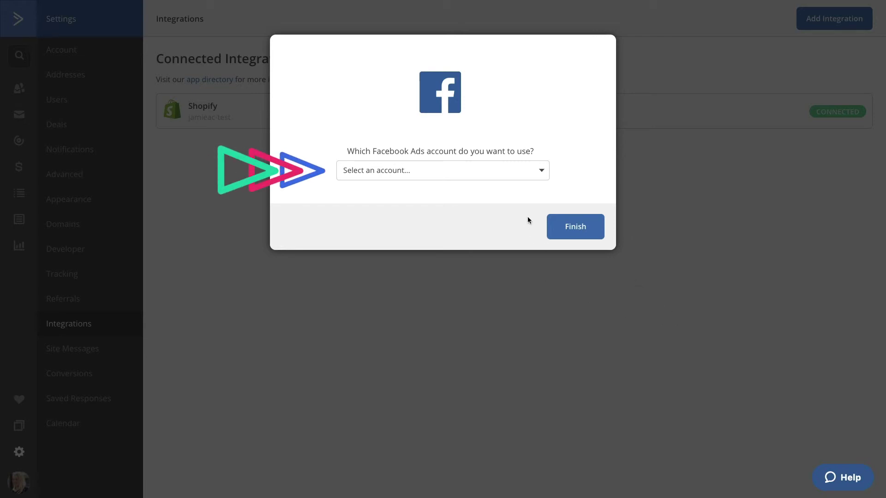
- Select the Test 1 Facebook Ads account, finish the connection, and dismiss the confirmation
left_click(518, 172)
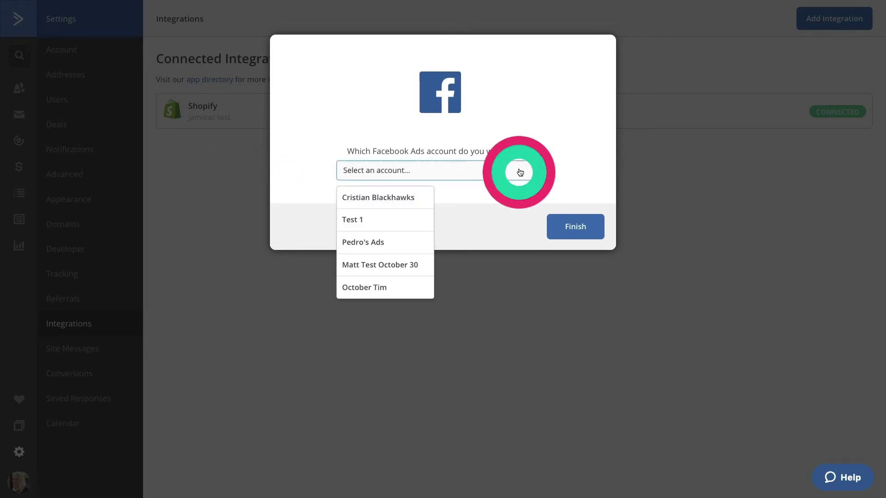
left_click(394, 228)
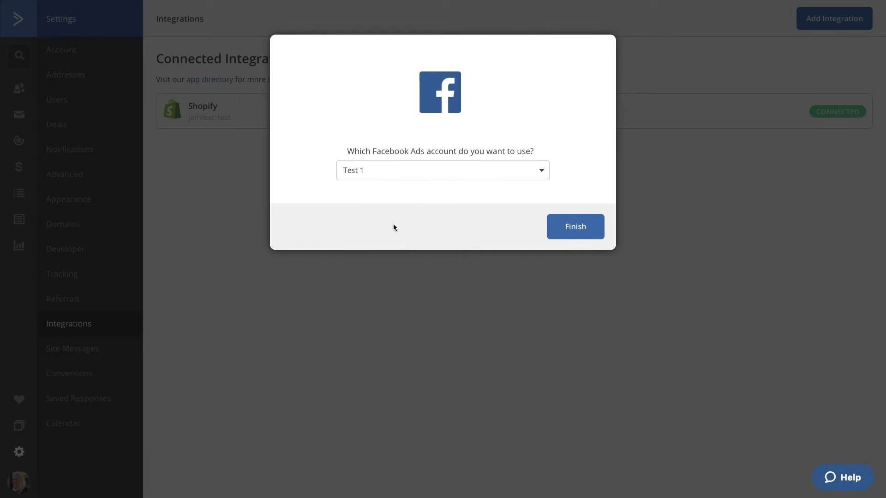
left_click(593, 226)
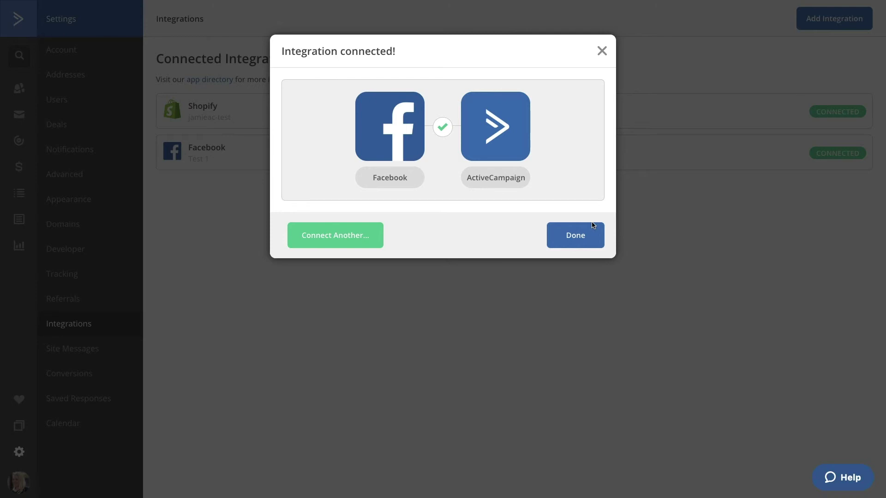
left_click(594, 226)
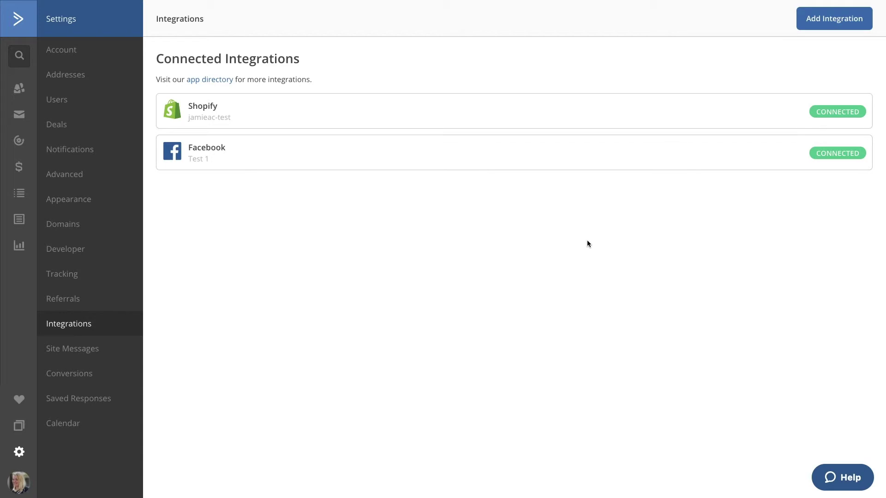
left_click(523, 160)
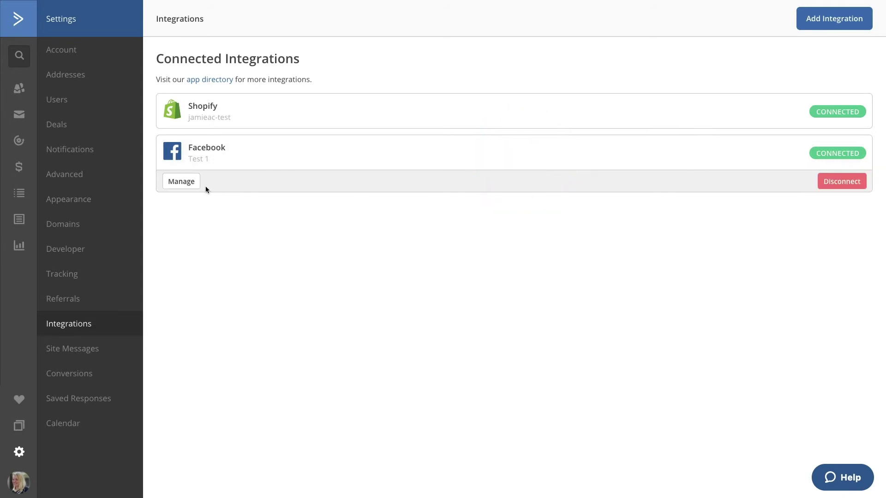
left_click(182, 181)
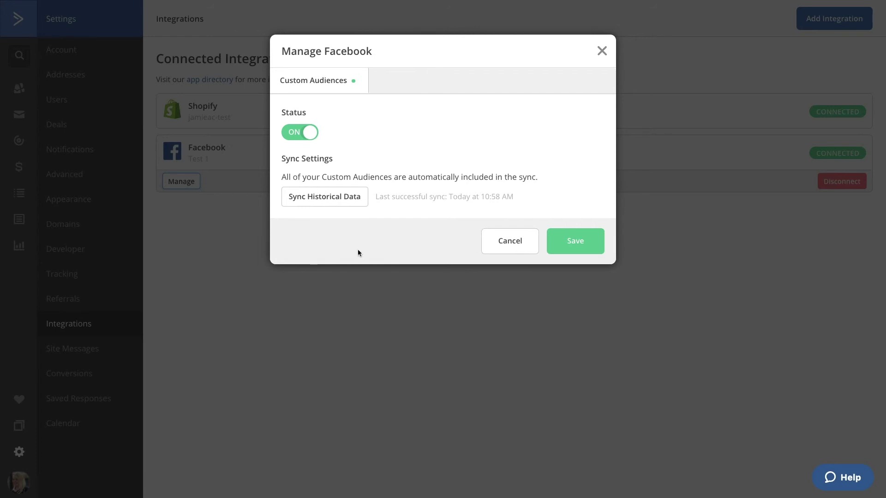
left_click(501, 245)
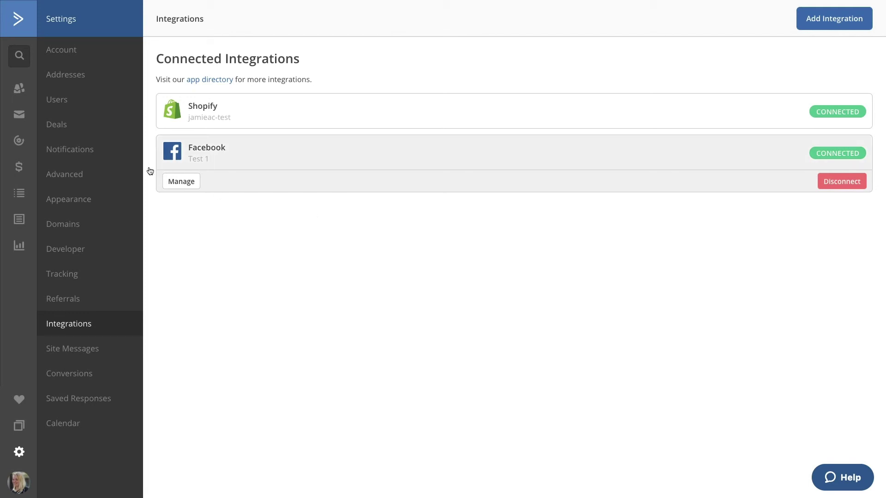
left_click(18, 89)
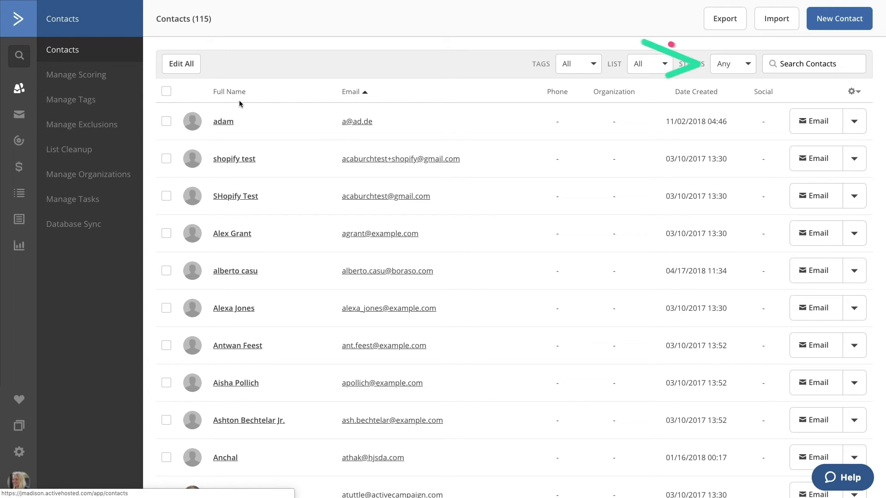
- In Advanced Search, list the Actions conditions down to the Facebook Custom Audience options
left_click(792, 62)
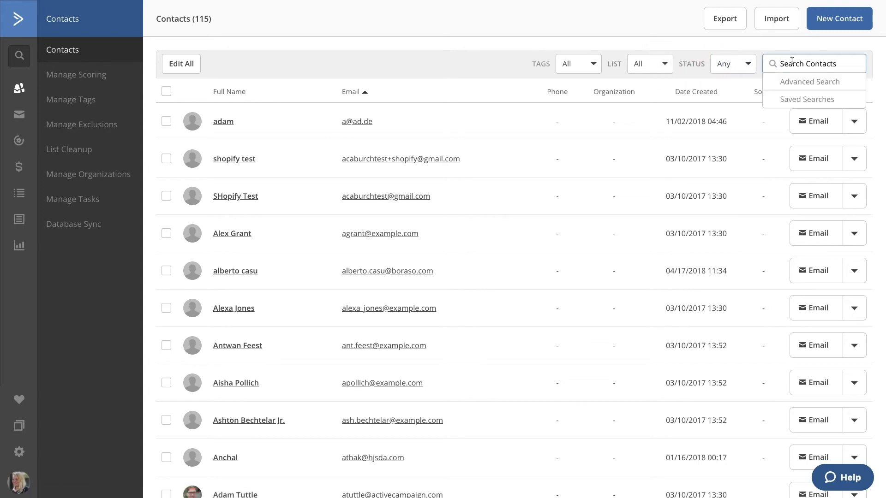
left_click(794, 79)
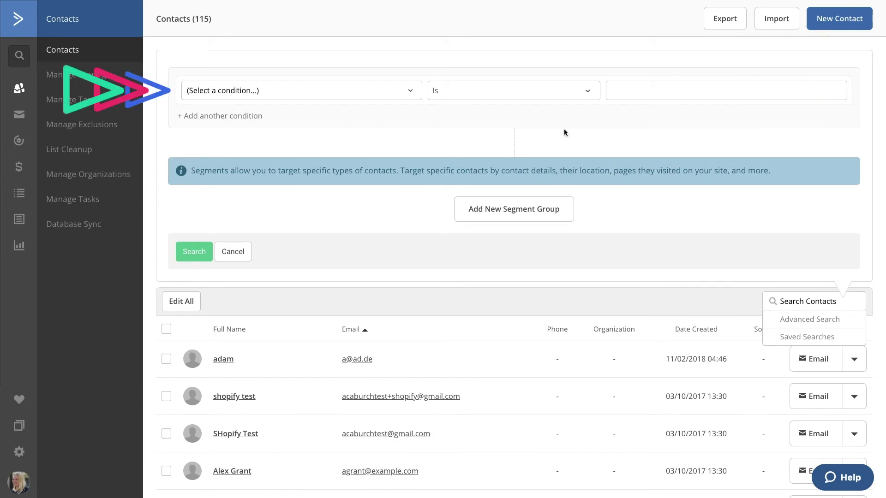
left_click(409, 91)
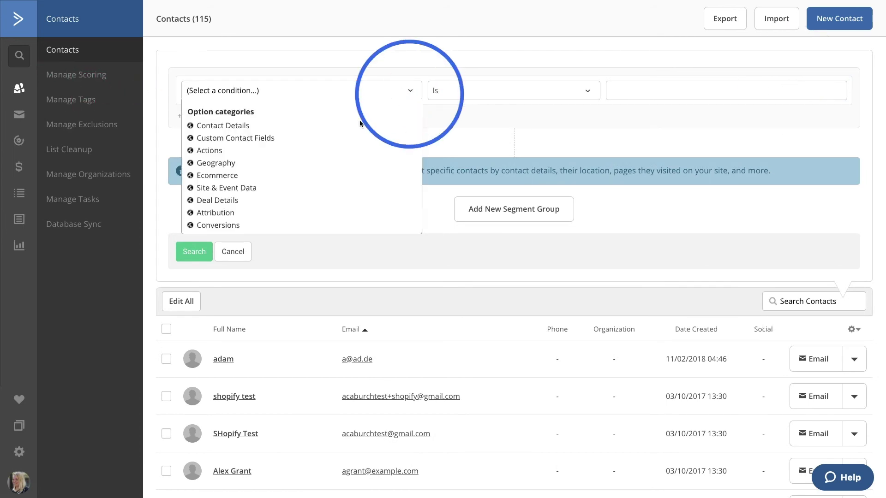
left_click(215, 151)
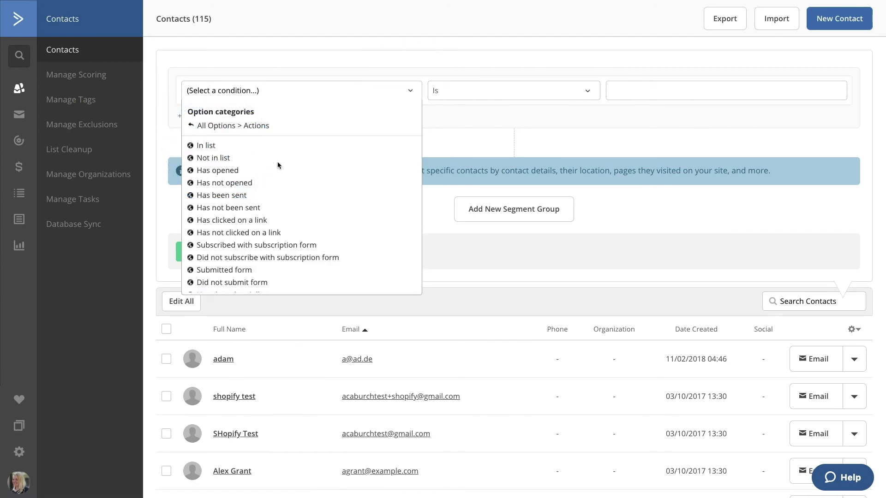
scroll(280, 126, "down", 5)
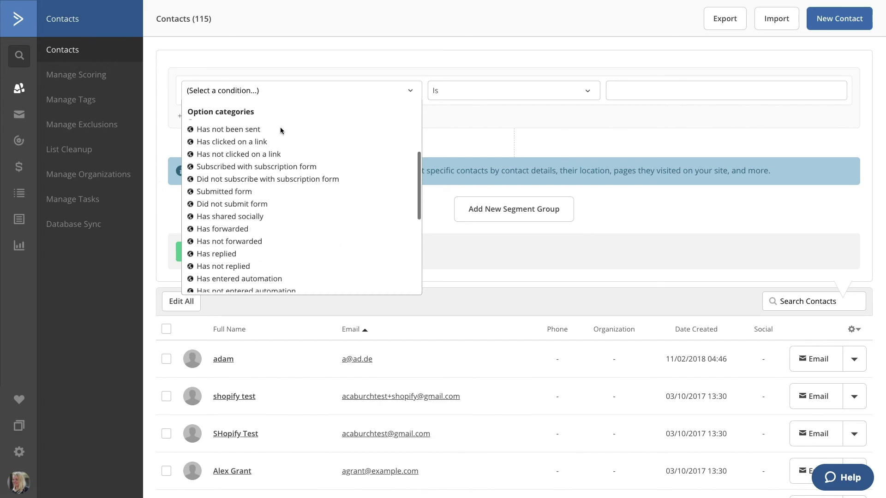
scroll(312, 233, "down", 1)
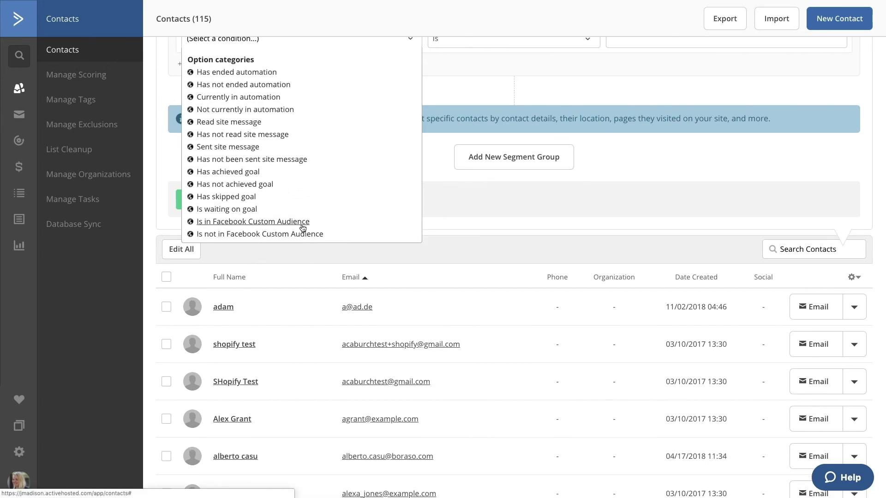